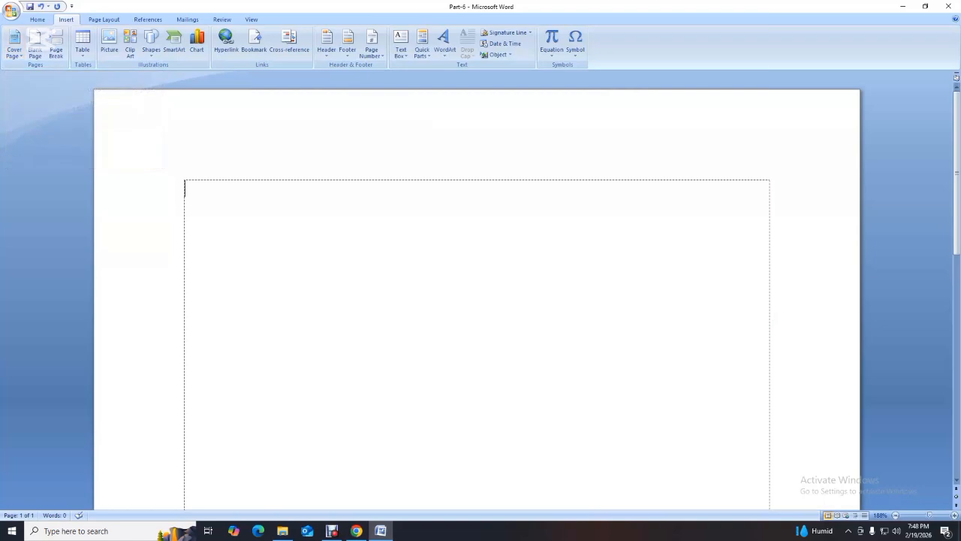
Insert the built-in Motion cover page and look over its layout down to the company name and date fields
{"action": "left_click", "coordinate": [14, 43]}
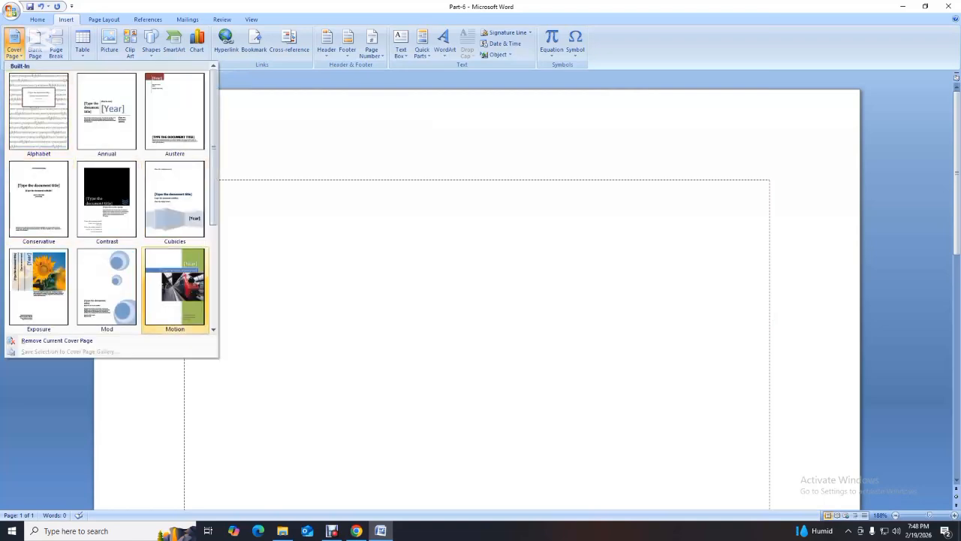
{"action": "left_click", "coordinate": [174, 289]}
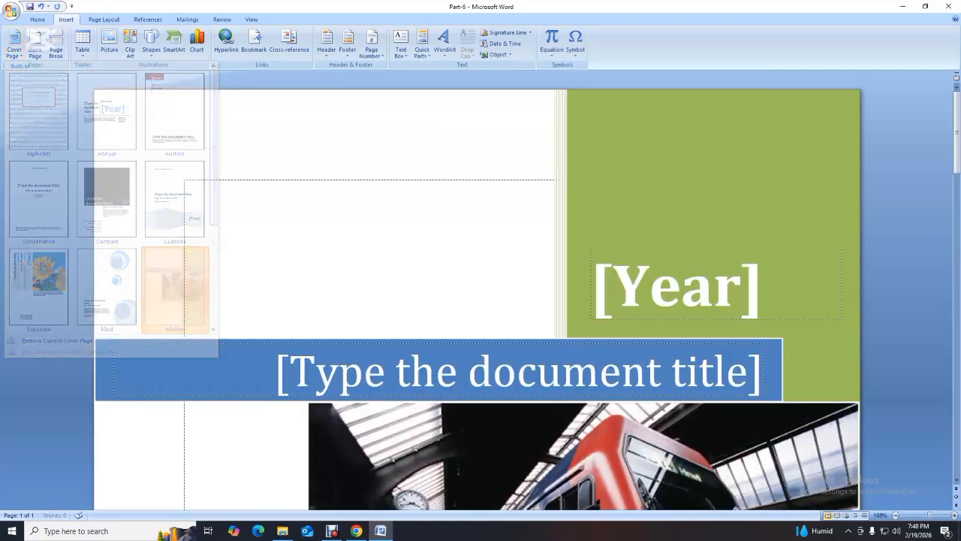
{"action": "scroll", "coordinate": [477, 292], "scroll_direction": "down", "scroll_amount": 8}
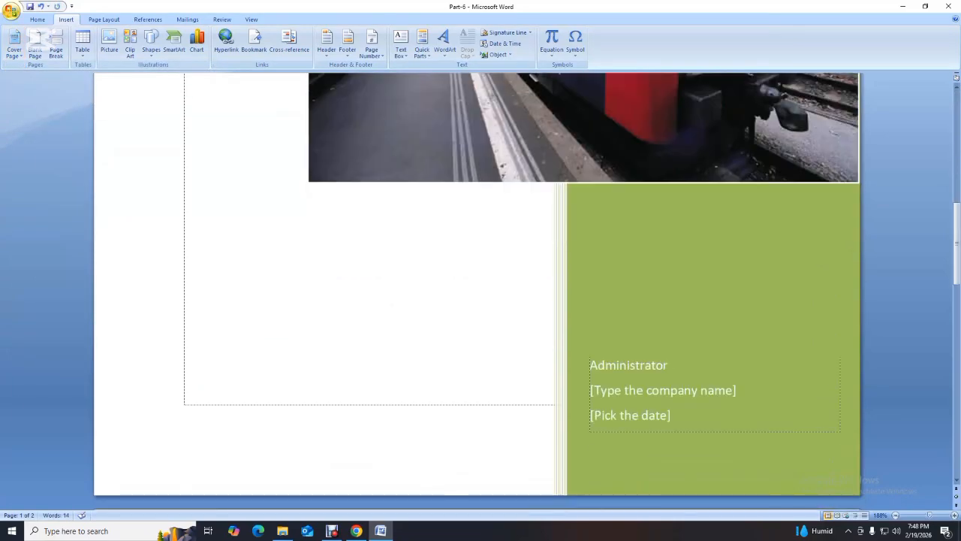
{"action": "left_click", "coordinate": [12, 10]}
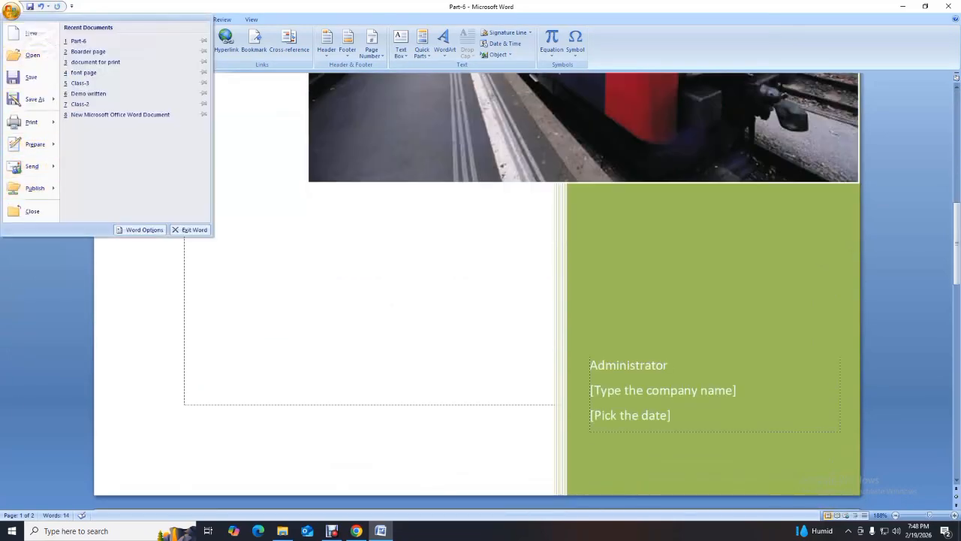
{"action": "left_click", "coordinate": [11, 11]}
Switch the cover page to the Annual design and remove the cover page from the document
{"action": "left_click", "coordinate": [14, 43]}
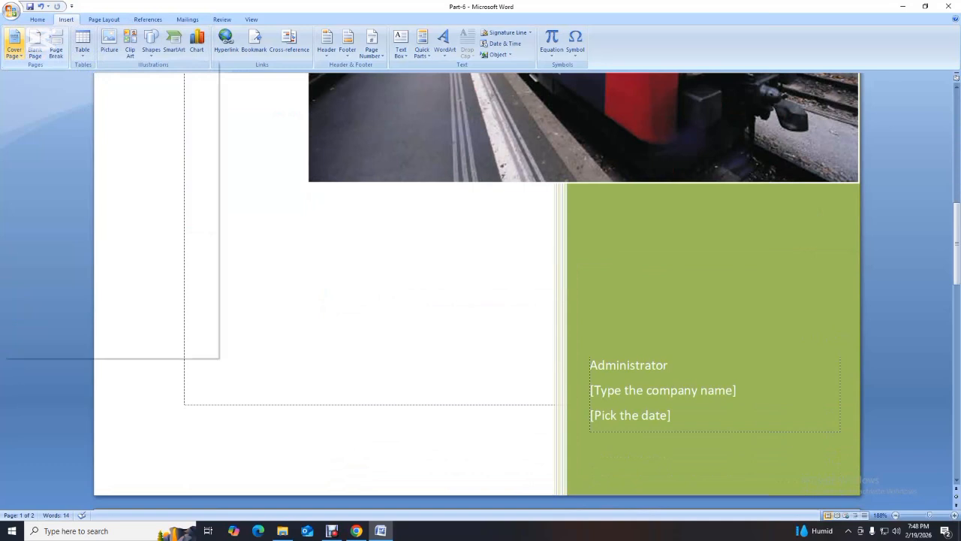
{"action": "left_click", "coordinate": [106, 113]}
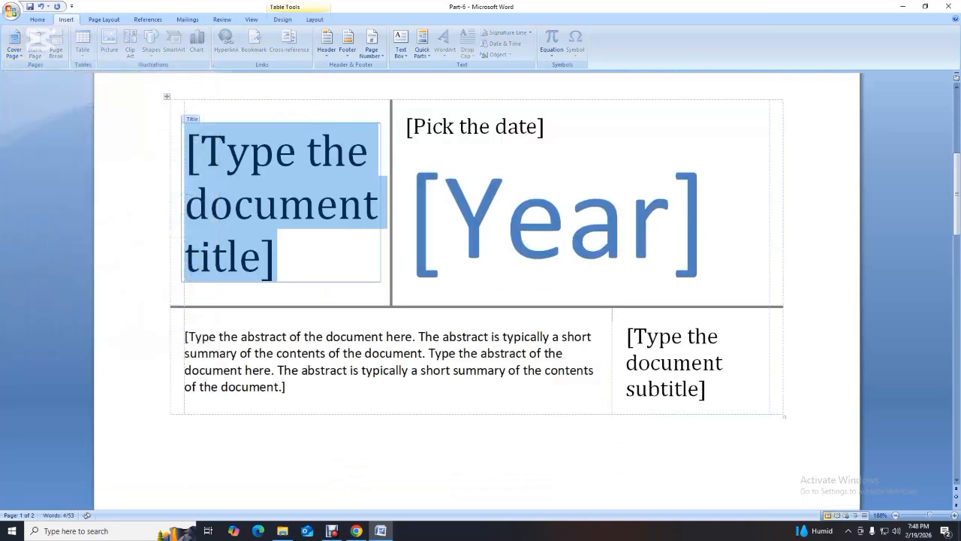
{"action": "left_click", "coordinate": [15, 44]}
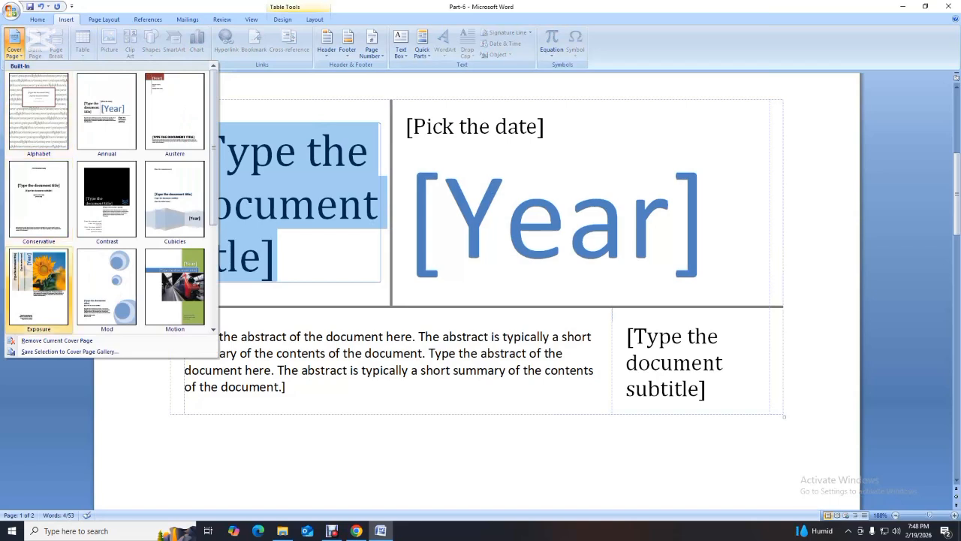
{"action": "left_click", "coordinate": [53, 340]}
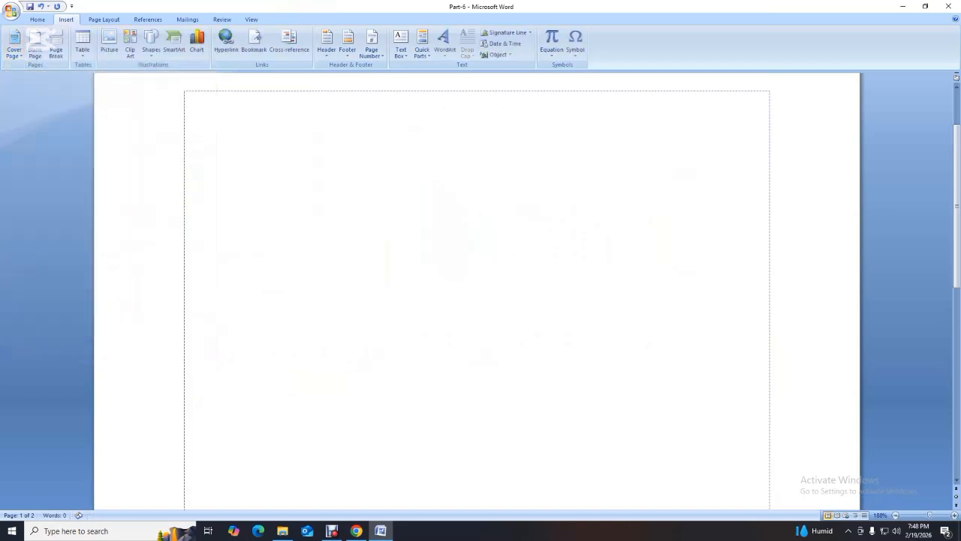
{"action": "scroll", "coordinate": [477, 291], "scroll_direction": "up", "scroll_amount": 2}
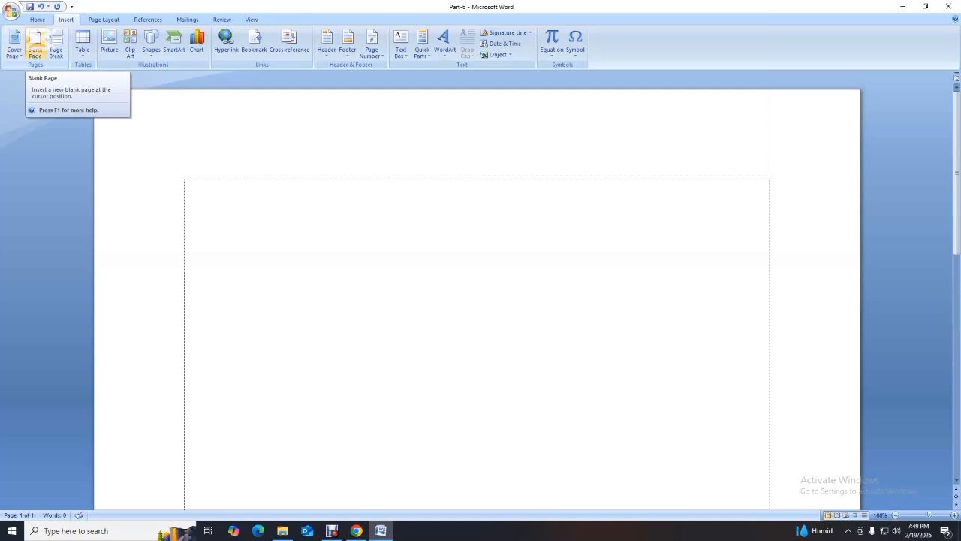
Insert a blank page at the cursor position and look through both pages of the document
{"action": "left_click", "coordinate": [35, 44]}
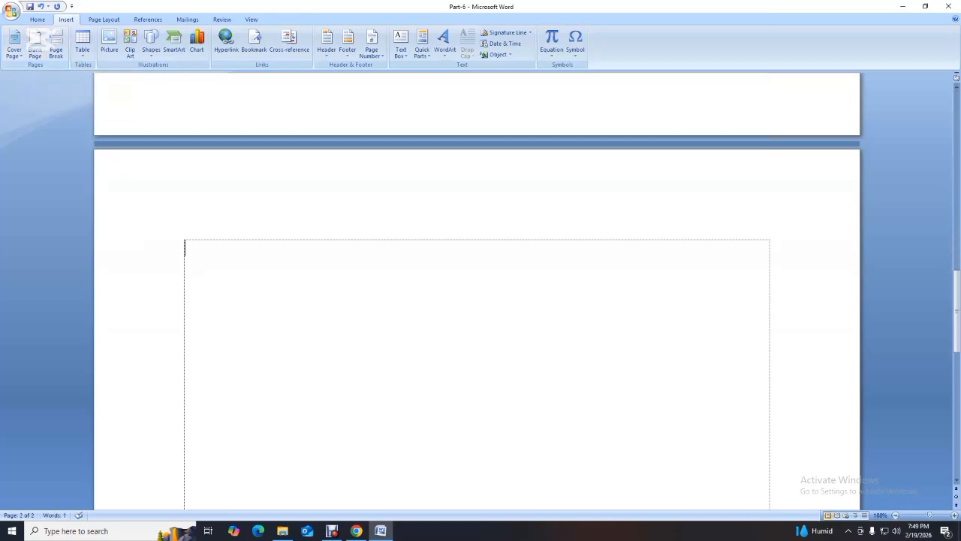
{"action": "scroll", "coordinate": [477, 291], "scroll_direction": "up", "scroll_amount": 3}
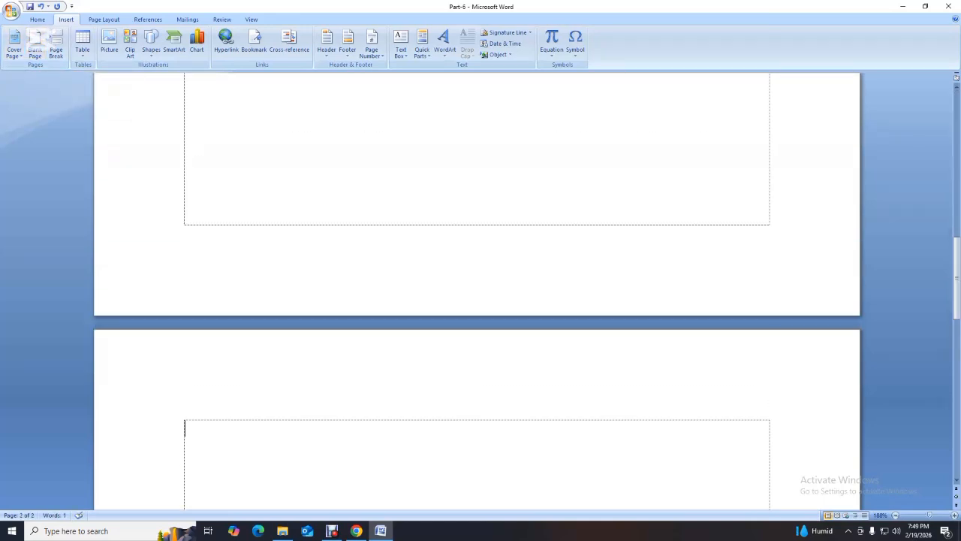
{"action": "scroll", "coordinate": [476, 291], "scroll_direction": "up", "scroll_amount": 4}
{"action": "scroll", "coordinate": [476, 291], "scroll_direction": "down", "scroll_amount": 7}
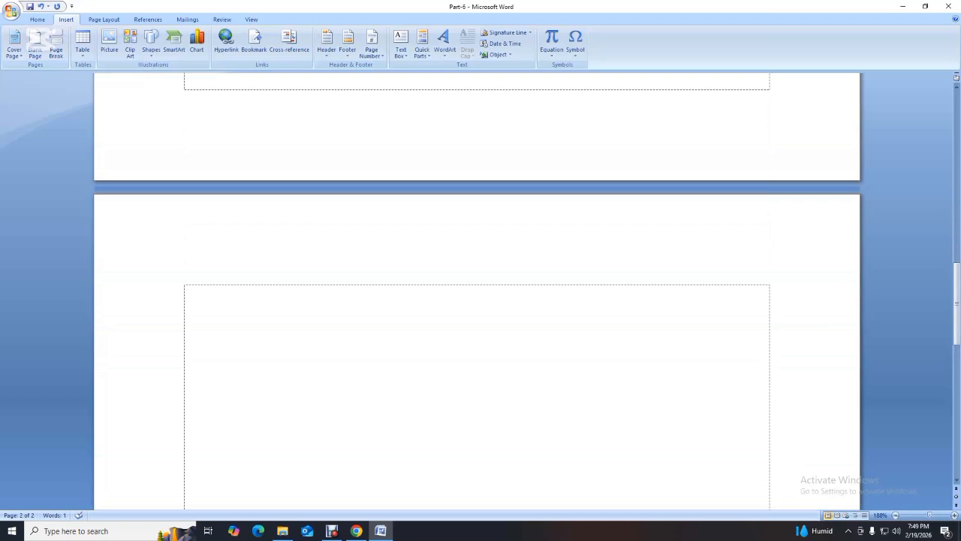
{"action": "scroll", "coordinate": [477, 292], "scroll_direction": "down", "scroll_amount": 5}
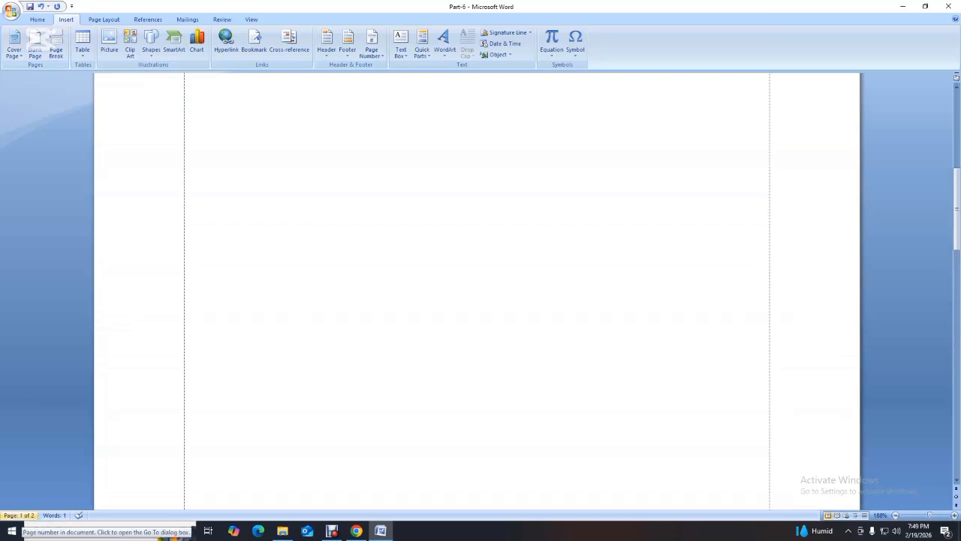
{"action": "scroll", "coordinate": [477, 291], "scroll_direction": "up", "scroll_amount": 3}
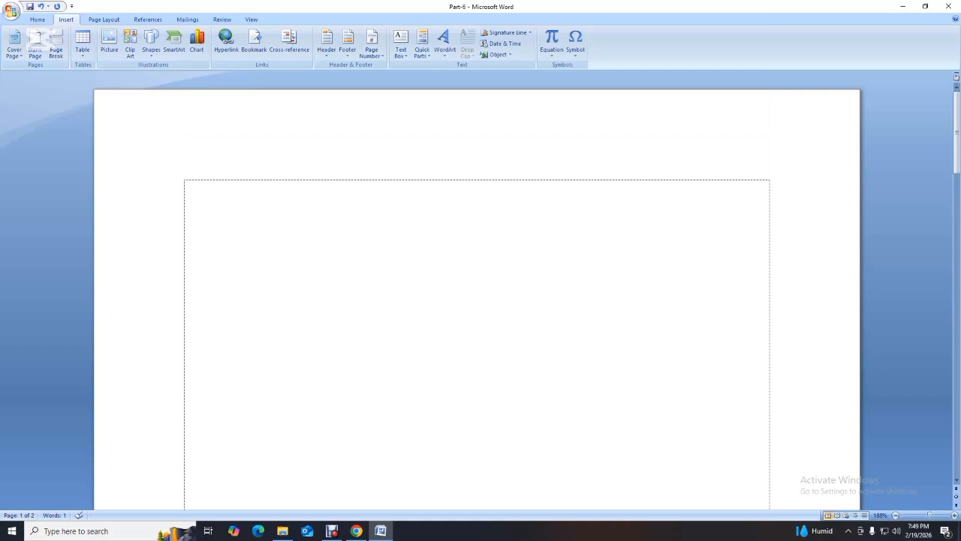
Enter the sample text "hgkhhjkkjlkjj" on the second page and insert a page break after it
{"action": "type", "text": "hgkhhjkkjlkjj"}
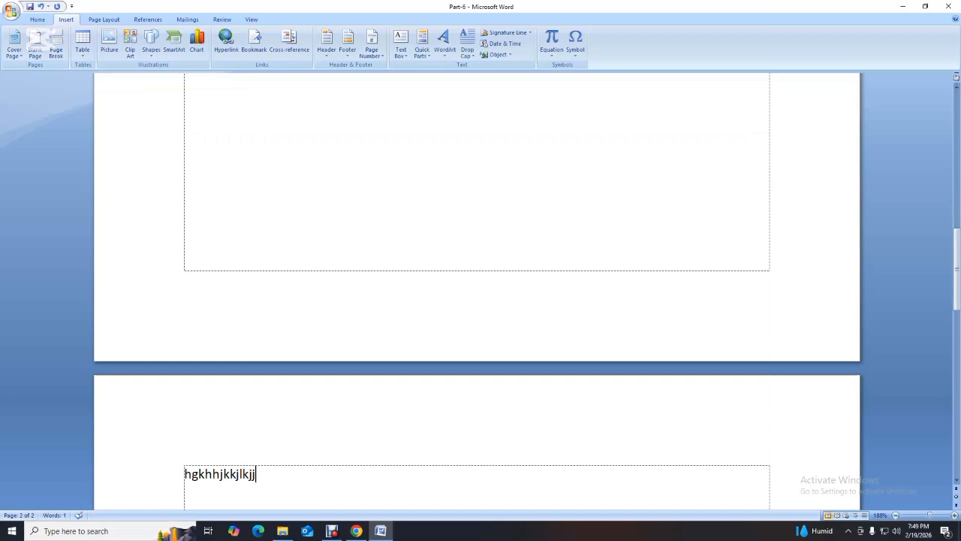
{"action": "left_click", "coordinate": [56, 45]}
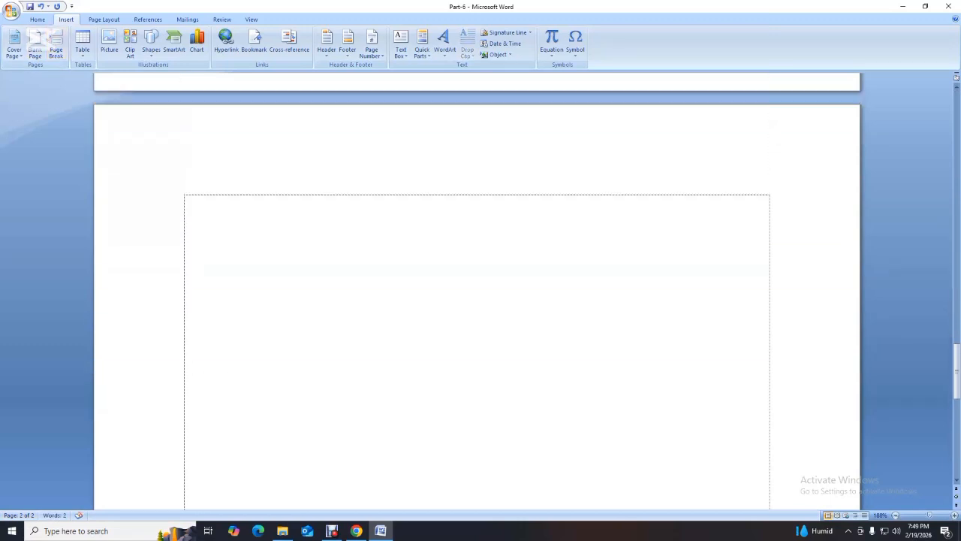
{"action": "scroll", "coordinate": [477, 291], "scroll_direction": "up", "scroll_amount": 10}
{"action": "scroll", "coordinate": [477, 291], "scroll_direction": "up", "scroll_amount": 15}
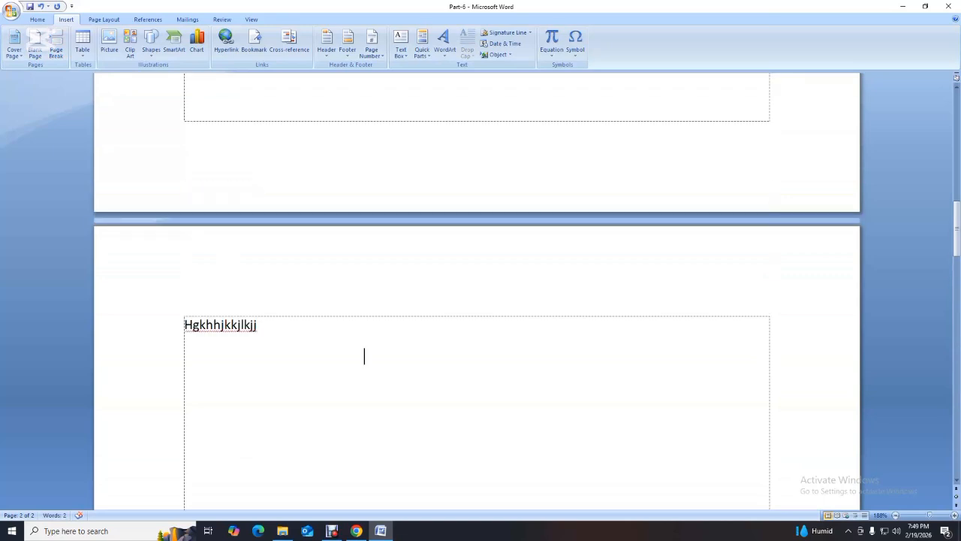
Insert a table with 4 columns and 5 rows near the start of the first page
{"action": "left_click", "coordinate": [185, 220]}
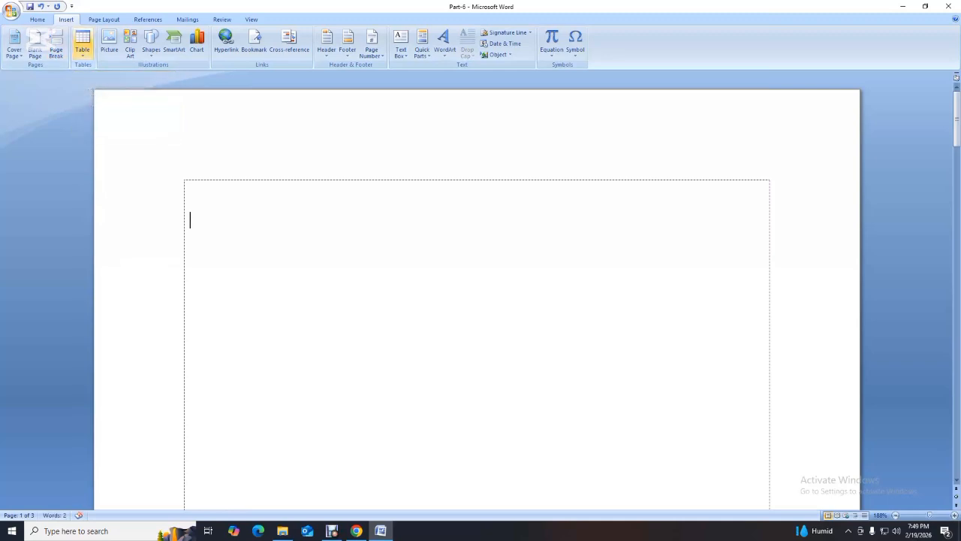
{"action": "left_click", "coordinate": [82, 45]}
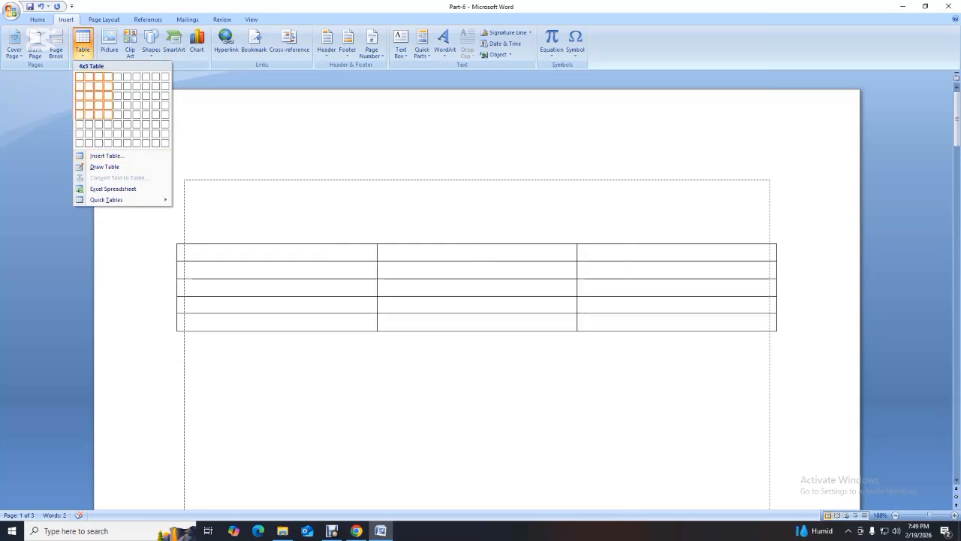
{"action": "left_click", "coordinate": [108, 114]}
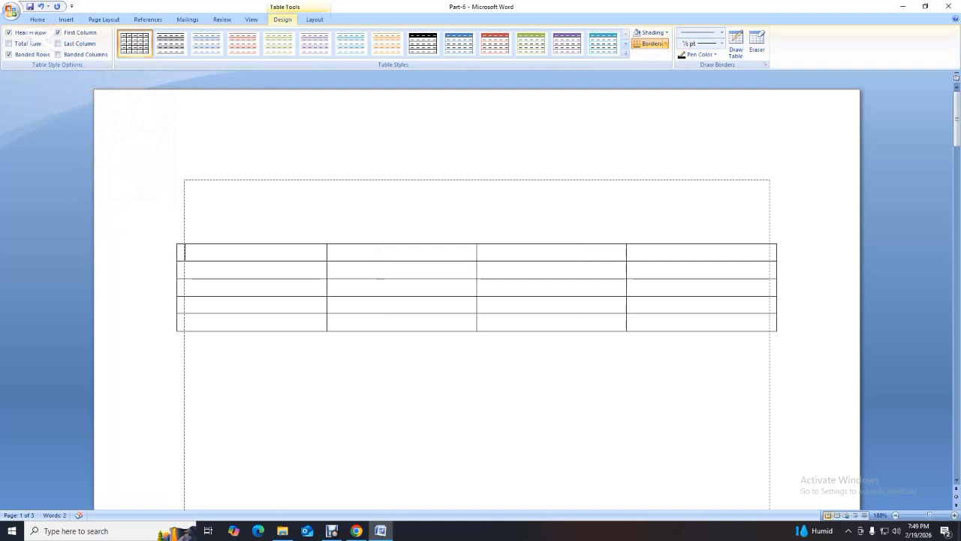
Make the table narrower and move it to the right so that it sits inside the page margins
{"action": "left_click_drag", "start_coordinate": [777, 332], "coordinate": [687, 332]}
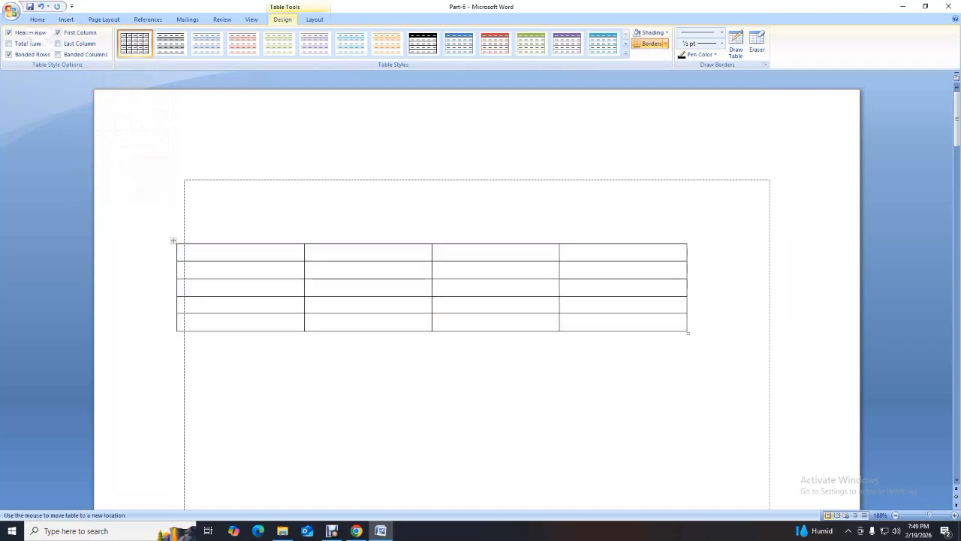
{"action": "left_click", "coordinate": [172, 241]}
{"action": "left_click_drag", "start_coordinate": [173, 240], "coordinate": [211, 240]}
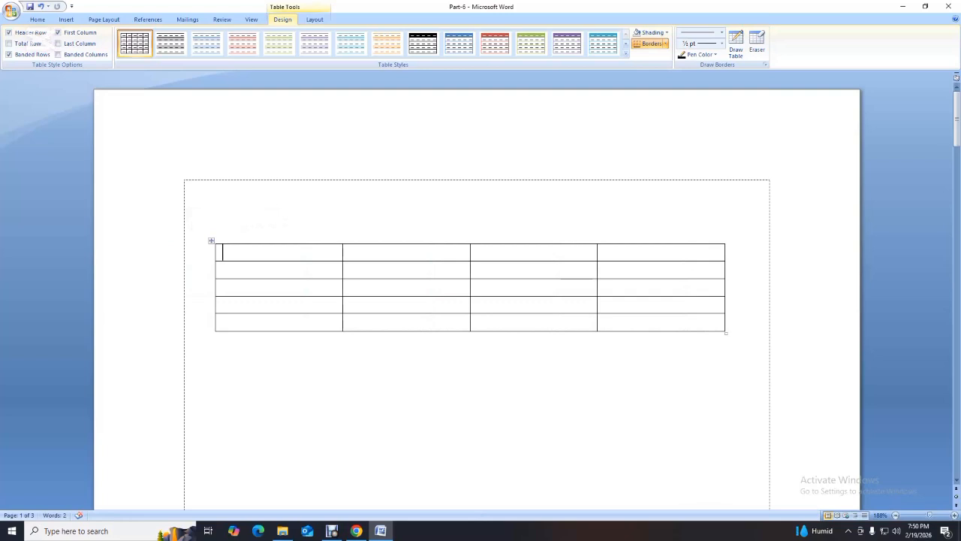
Fill the table's first row with the letters a, b, c and d, one per cell
{"action": "type", "text": "a"}
{"action": "key", "text": "Tab"}
{"action": "type", "text": "b"}
{"action": "key", "text": "Tab"}
{"action": "type", "text": "c"}
{"action": "key", "text": "Tab"}
{"action": "type", "text": "d"}
{"action": "key", "text": "Tab"}
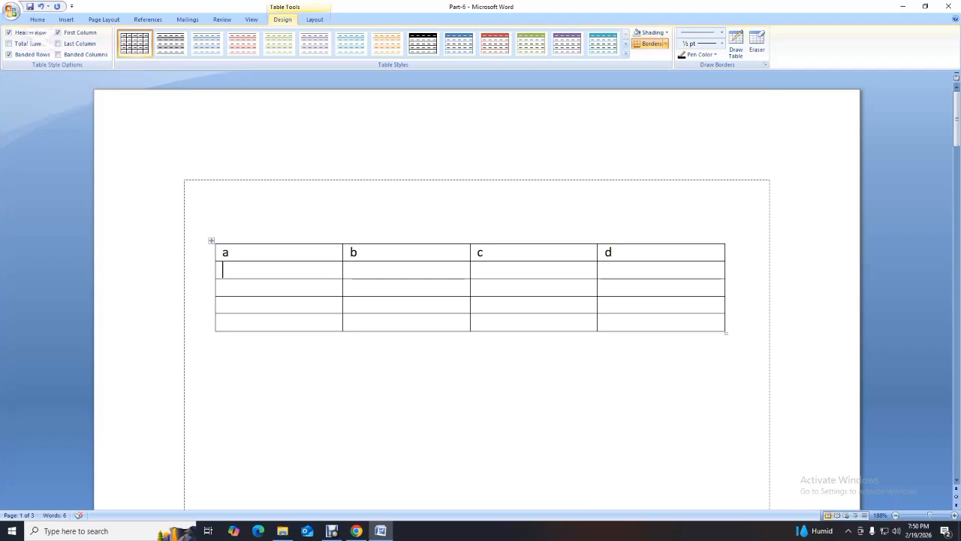
Number the four rows beneath the header 1, 2, 3 and 4 in the table's first column
{"action": "key", "text": "Down"}
{"action": "key", "text": "Down"}
{"action": "key", "text": "Up"}
{"action": "type", "text": "1"}
{"action": "key", "text": "Down"}
{"action": "type", "text": "2"}
{"action": "key", "text": "Down"}
{"action": "type", "text": "3"}
{"action": "key", "text": "Down"}
{"action": "type", "text": "4"}
{"action": "key", "text": "Down"}
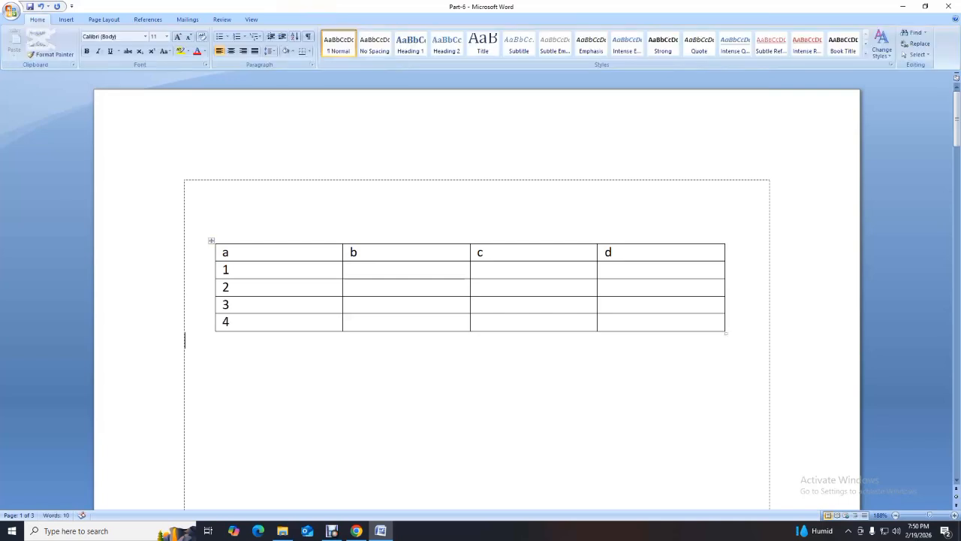
Preview a green table style and apply All Borders to the cell containing 2
{"action": "left_click", "coordinate": [231, 287]}
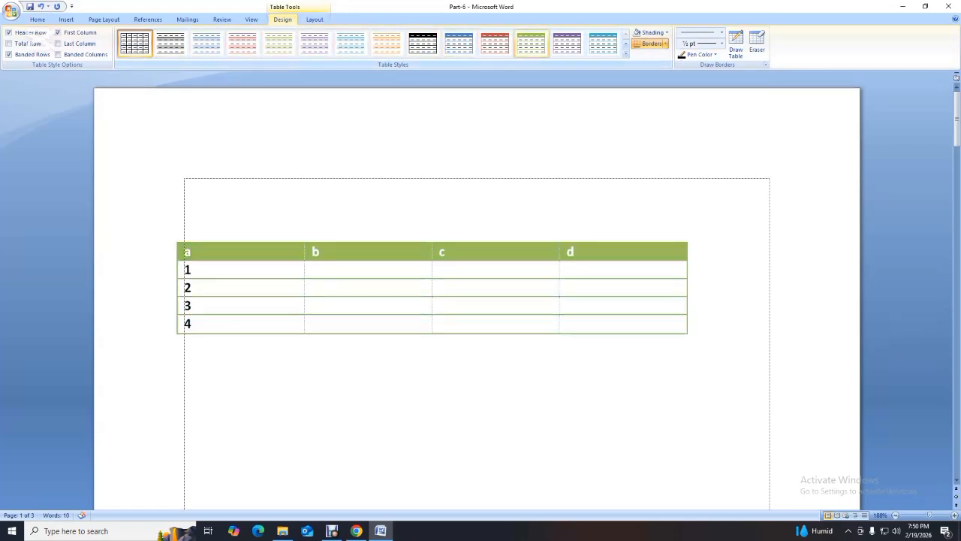
{"action": "left_click", "coordinate": [665, 44]}
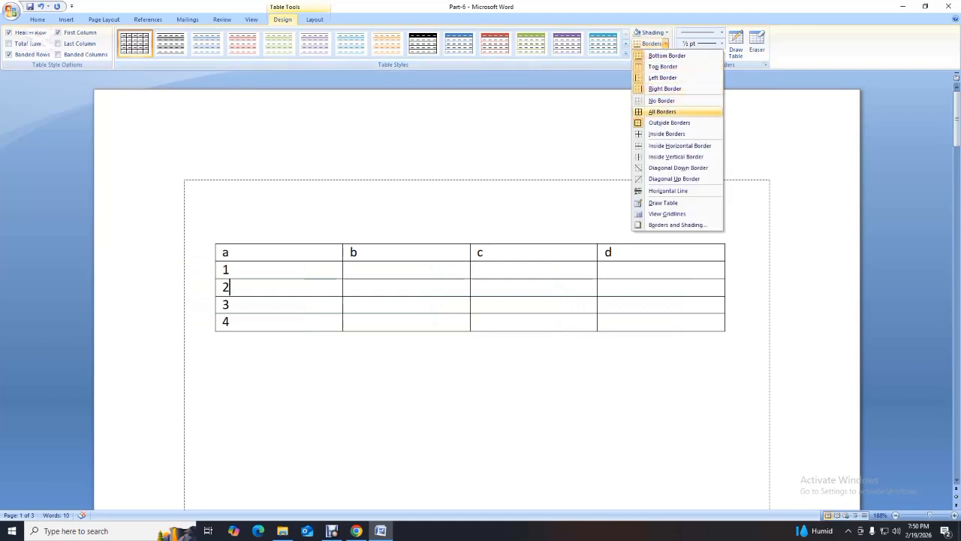
{"action": "left_click", "coordinate": [662, 112]}
Try the No Border setting on the cell containing "a" and undo it
{"action": "left_click", "coordinate": [231, 252]}
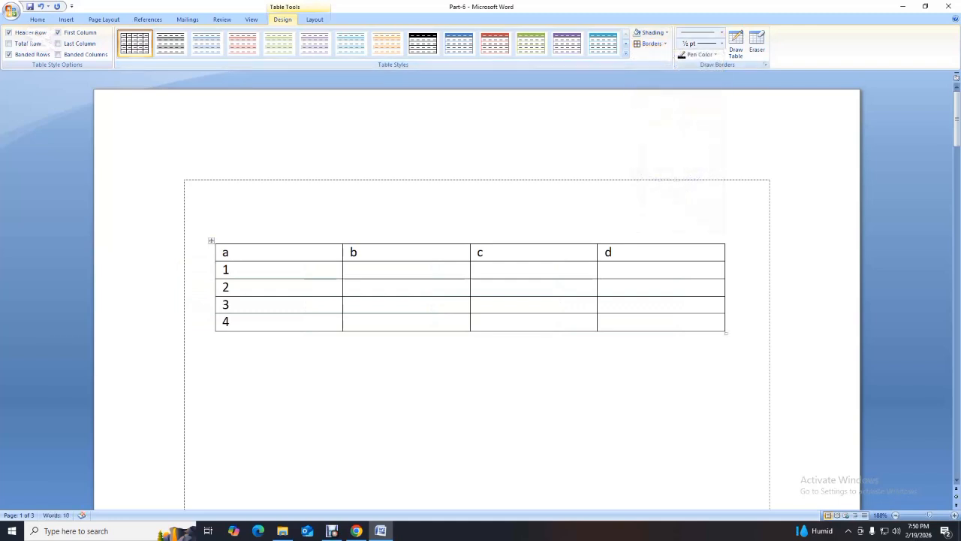
{"action": "left_click", "coordinate": [666, 44]}
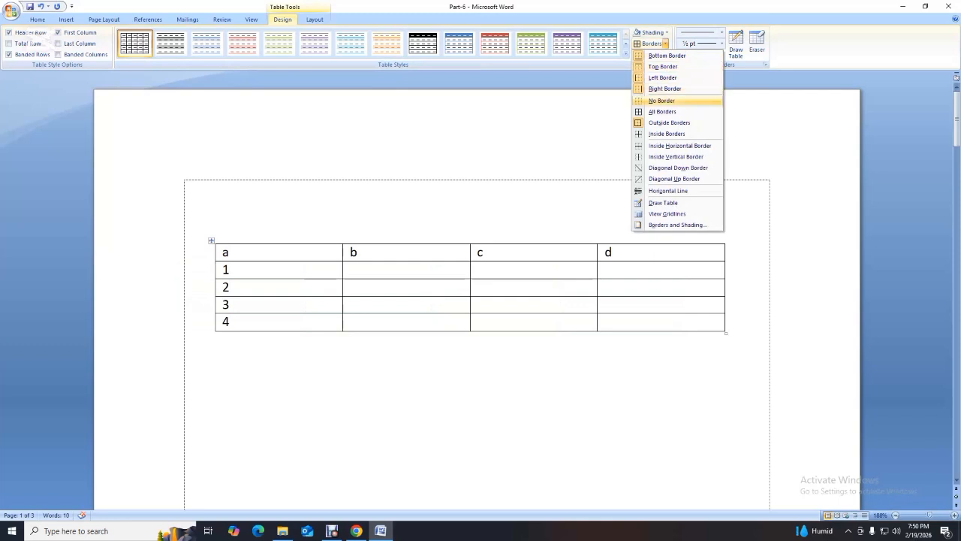
{"action": "left_click", "coordinate": [669, 123]}
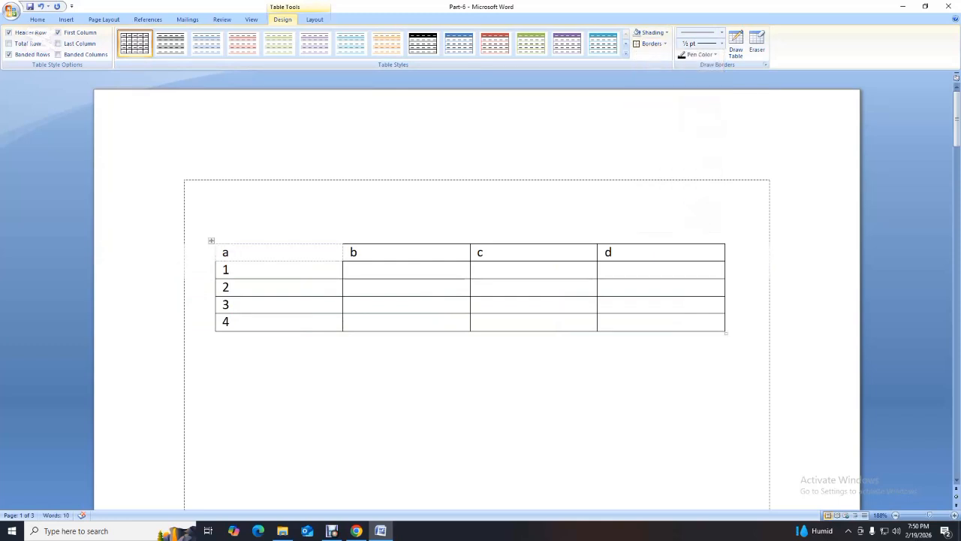
{"action": "left_click", "coordinate": [651, 44]}
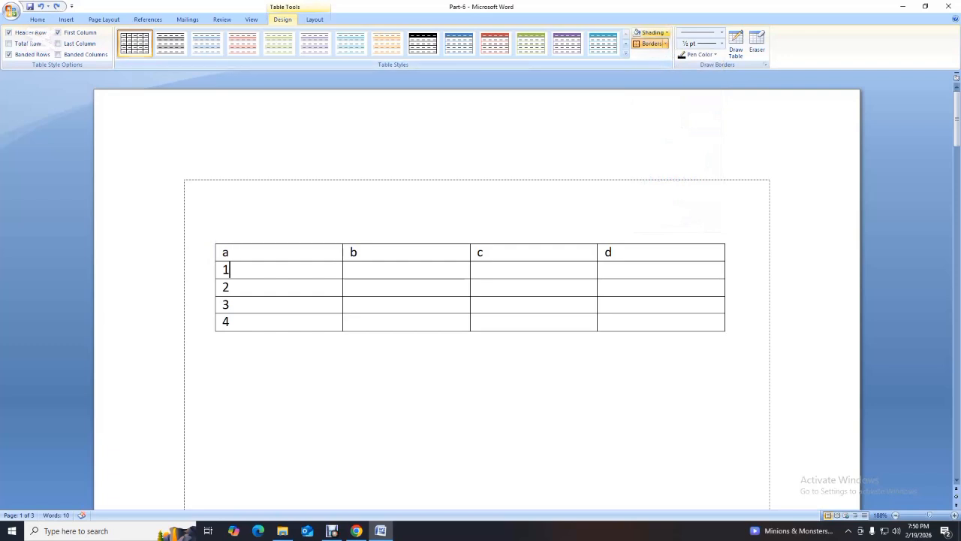
Shade the table's header row, from "a" to "d", with a light theme color
{"action": "left_click", "coordinate": [666, 32]}
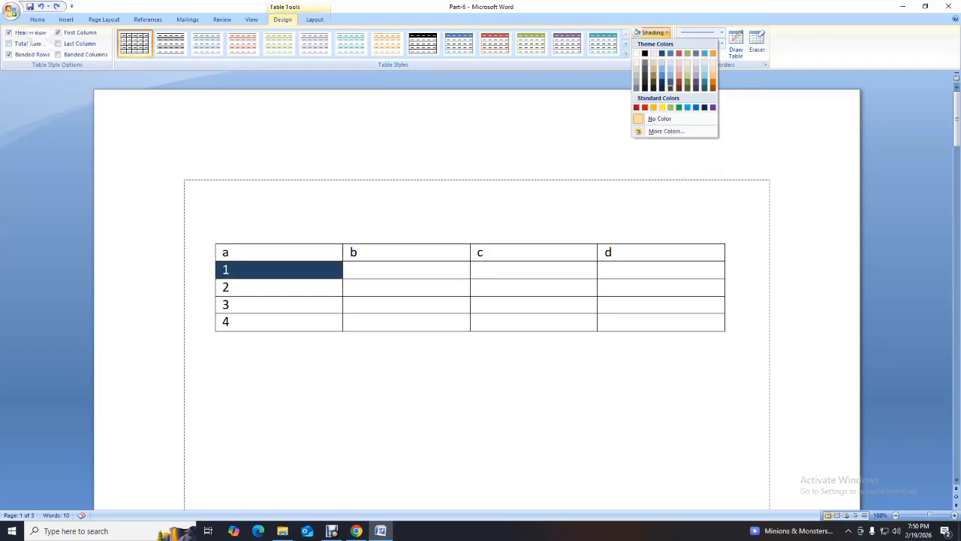
{"action": "key", "text": "Escape"}
{"action": "left_click_drag", "start_coordinate": [223, 252], "coordinate": [623, 253]}
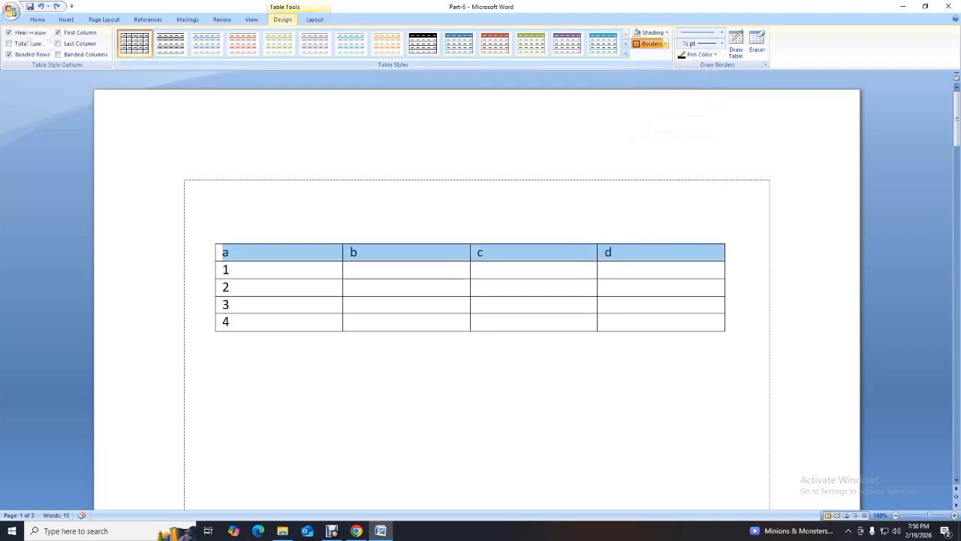
{"action": "left_click", "coordinate": [666, 32]}
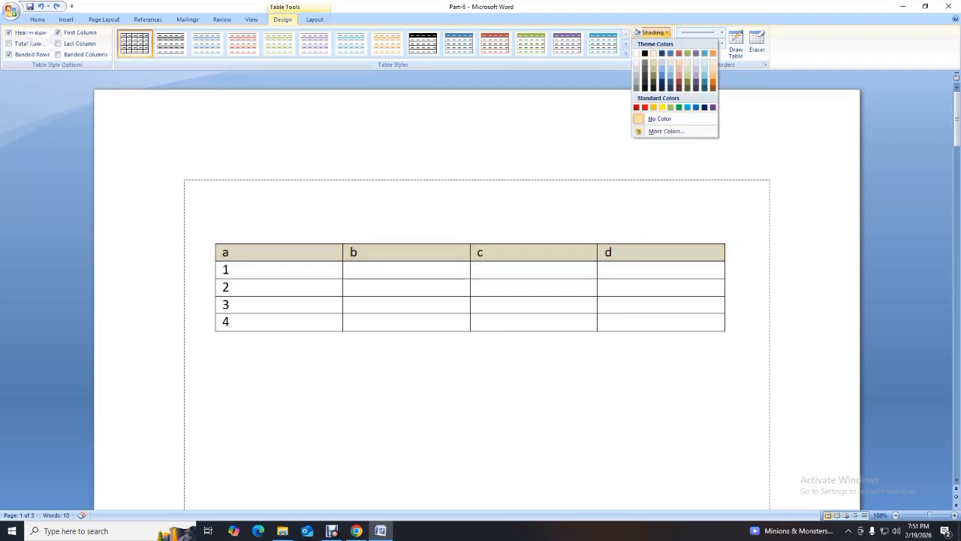
{"action": "left_click", "coordinate": [705, 73]}
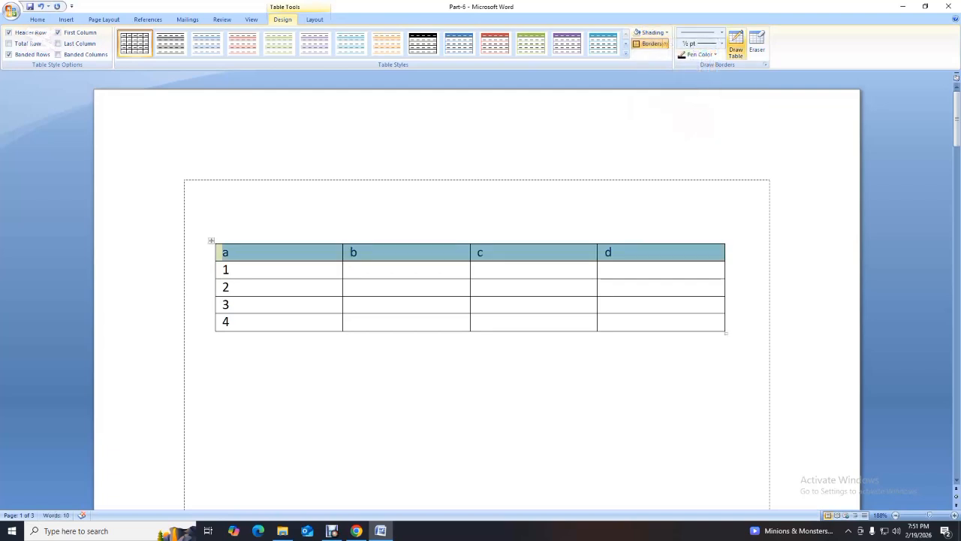
Try drawing a double-line vertical divider through the table's "d" column, then undo it
{"action": "left_click", "coordinate": [736, 45]}
{"action": "left_click", "coordinate": [721, 33]}
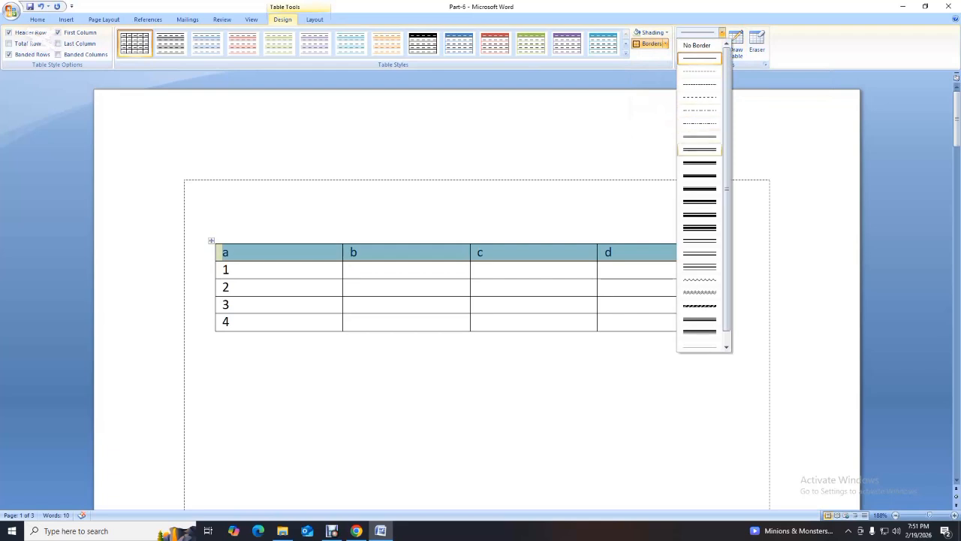
{"action": "left_click", "coordinate": [699, 150]}
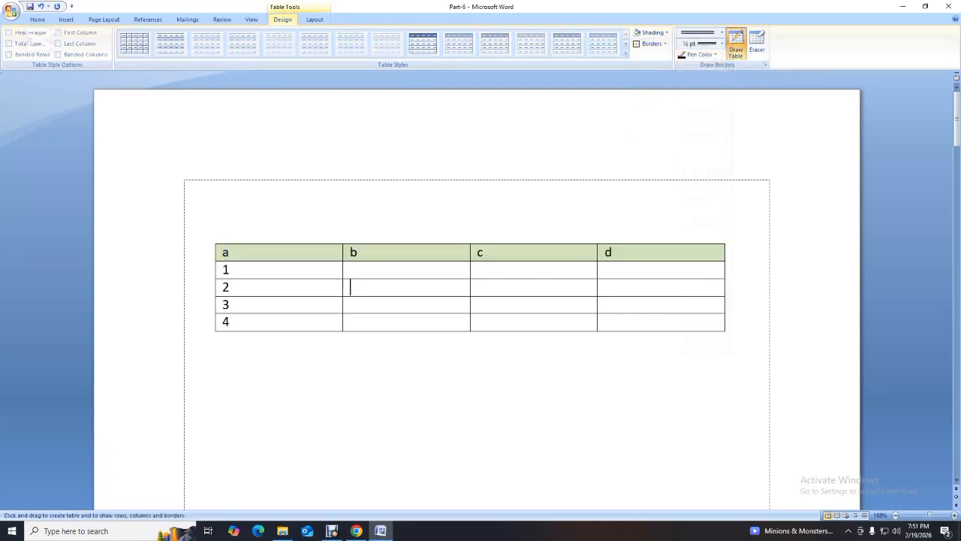
{"action": "left_click_drag", "start_coordinate": [655, 245], "coordinate": [655, 331]}
{"action": "key", "text": "Escape"}
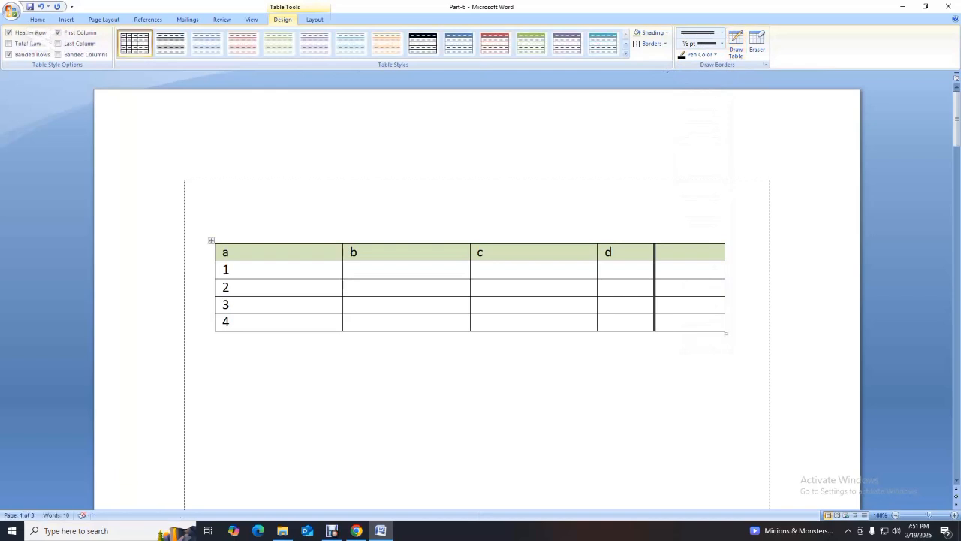
{"action": "key", "text": "ctrl+z"}
Split the "d" column over all five rows by drawing a single solid vertical line with Draw Table
{"action": "left_click", "coordinate": [722, 33]}
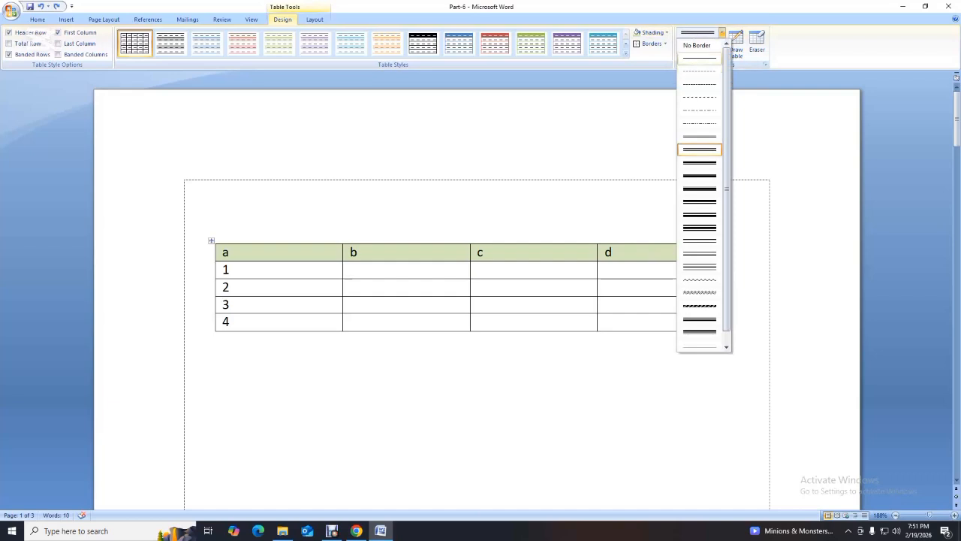
{"action": "left_click", "coordinate": [700, 58]}
{"action": "key", "text": "Escape"}
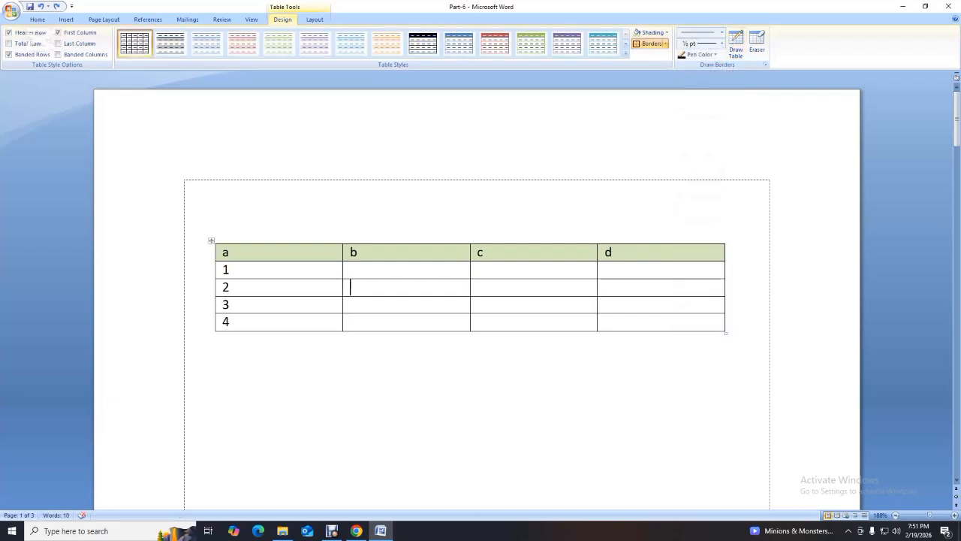
{"action": "left_click", "coordinate": [736, 47]}
{"action": "left_click_drag", "start_coordinate": [657, 243], "coordinate": [657, 332]}
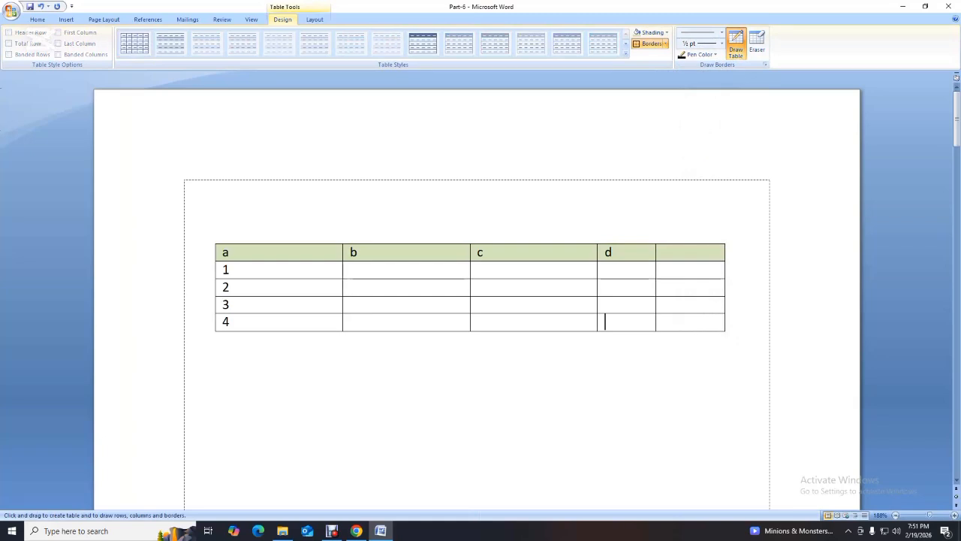
Erase the divider in the "d" header cell and the border between rows 1 and 2 in column "b"
{"action": "left_click", "coordinate": [757, 43]}
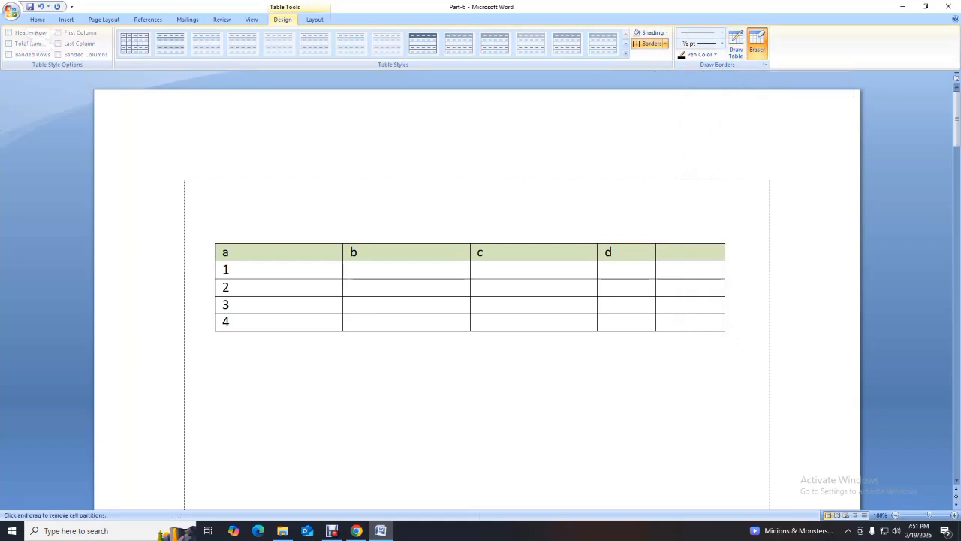
{"action": "left_click", "coordinate": [656, 252]}
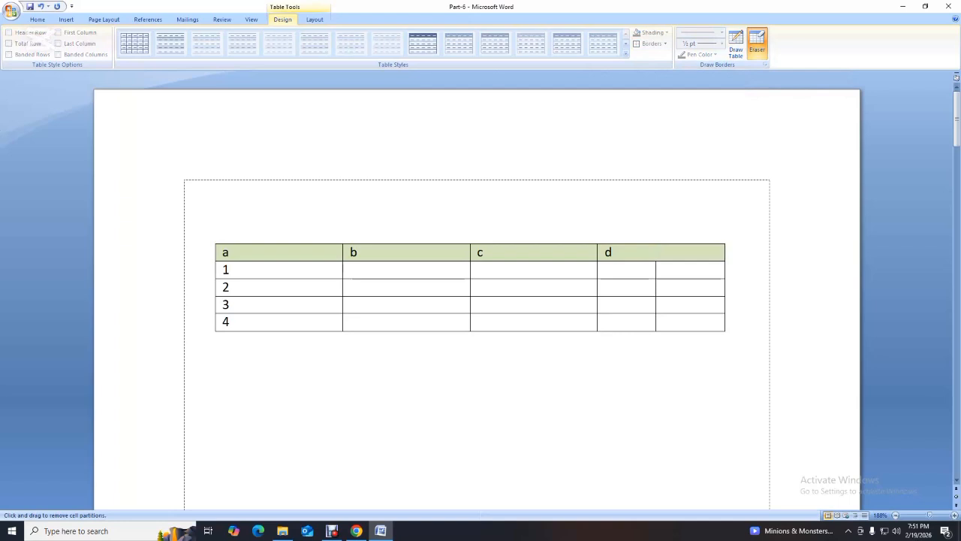
{"action": "left_click", "coordinate": [406, 278]}
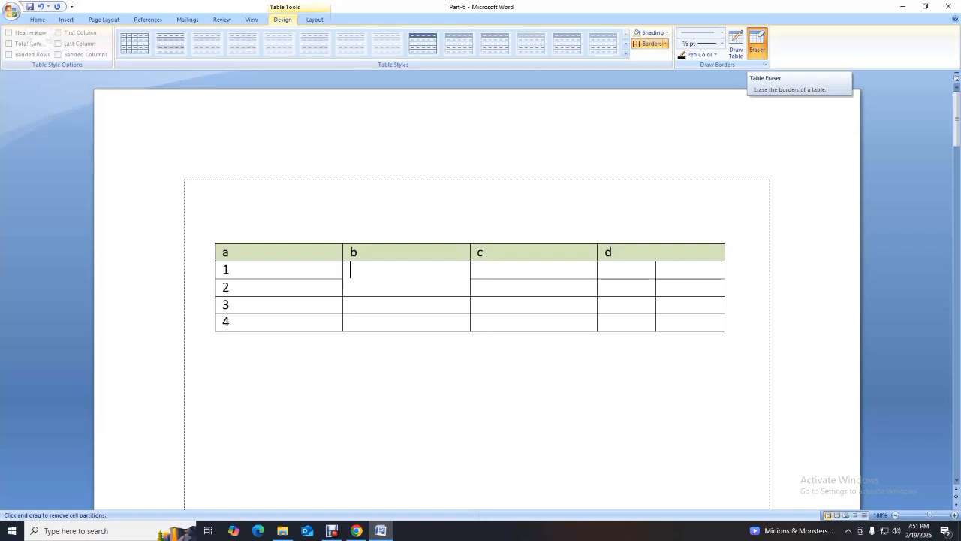
{"action": "left_click", "coordinate": [757, 42]}
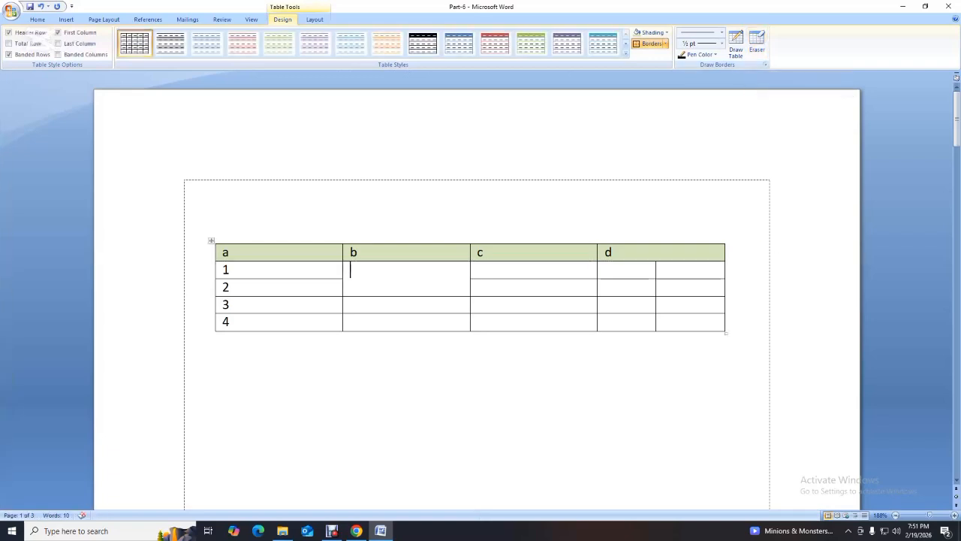
Apply the blue table style with a solid header row and move the table right, inside the page's text boundary
{"action": "left_click_drag", "start_coordinate": [478, 287], "coordinate": [721, 287]}
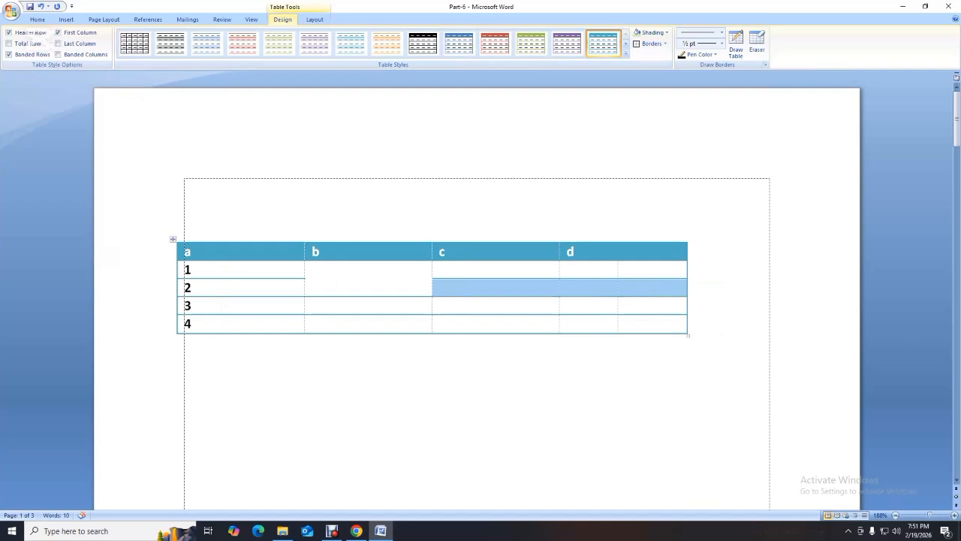
{"action": "left_click", "coordinate": [67, 20]}
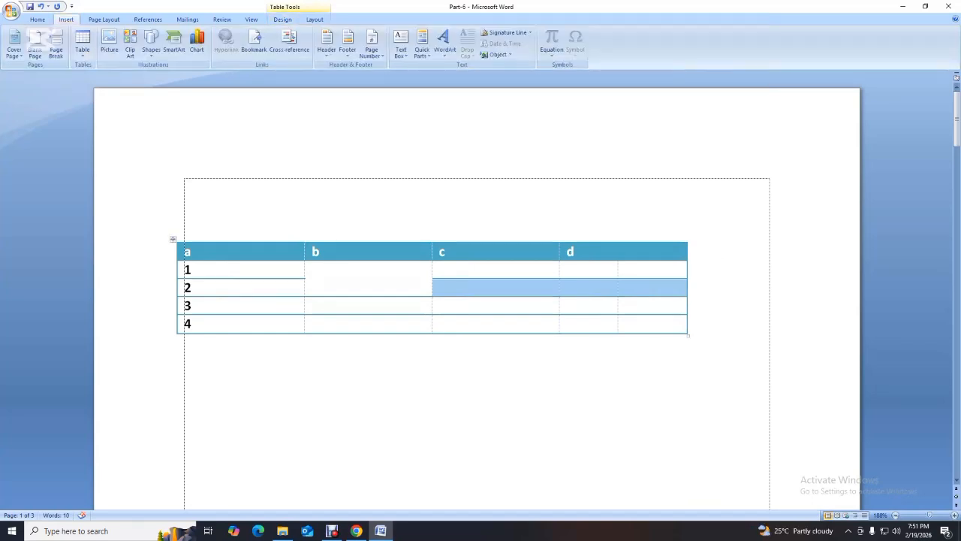
{"action": "left_click_drag", "start_coordinate": [172, 239], "coordinate": [211, 239]}
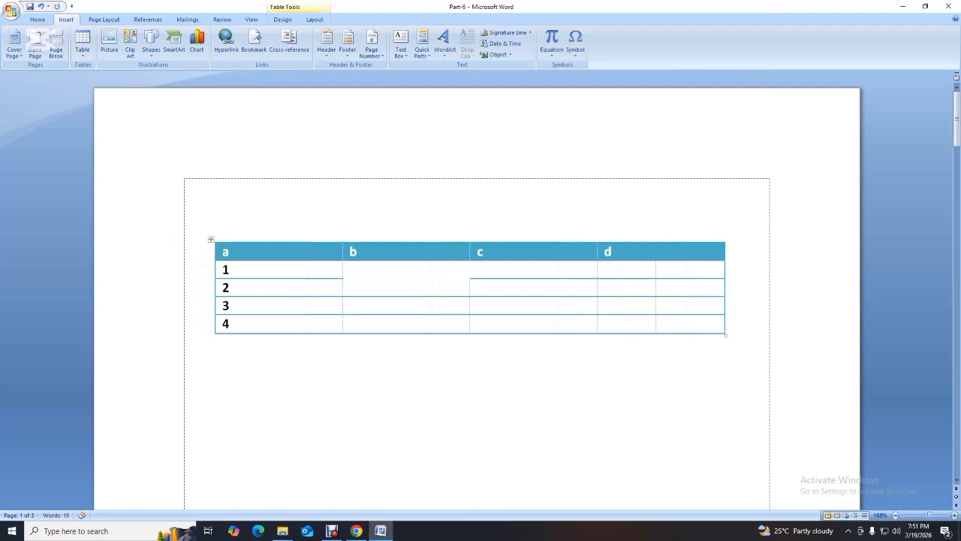